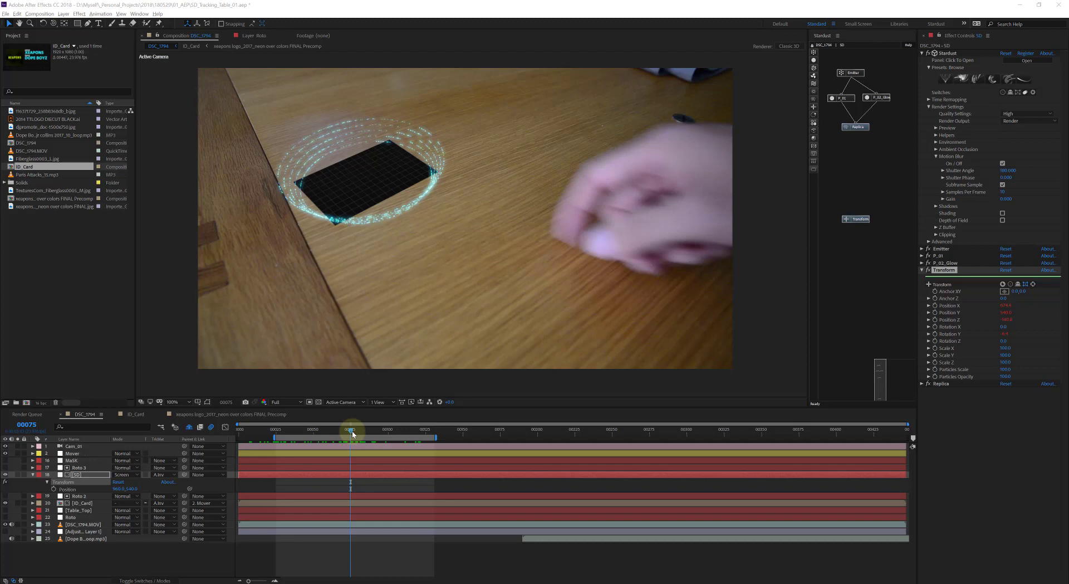
Select the Mover null, show its 3D controls with Ctrl+Shift+H, and scrub to check the card tracking.
drag(352, 430, 385, 438)
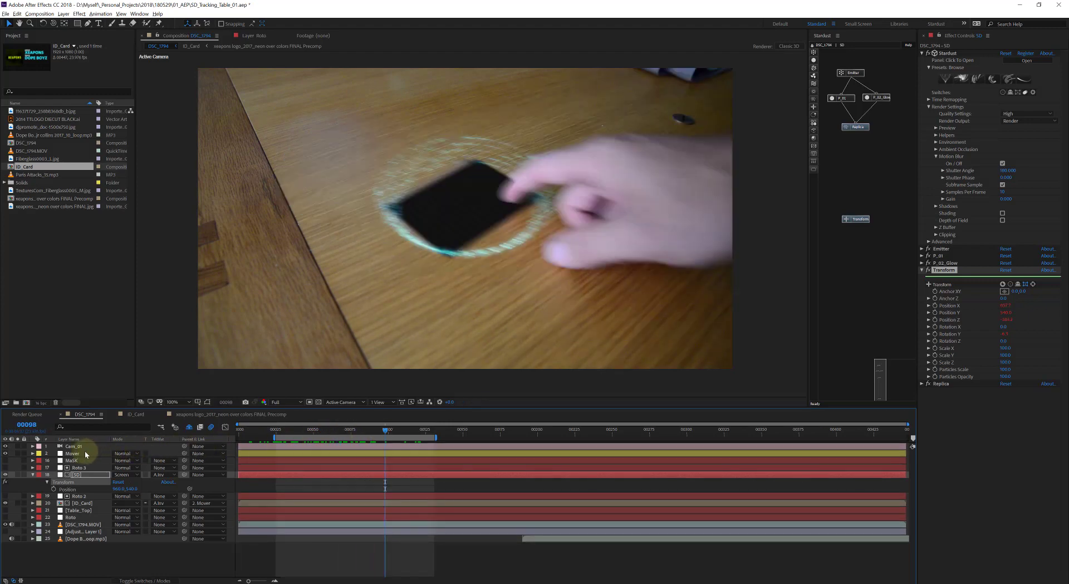
click(83, 452)
key(ctrl+shift+h)
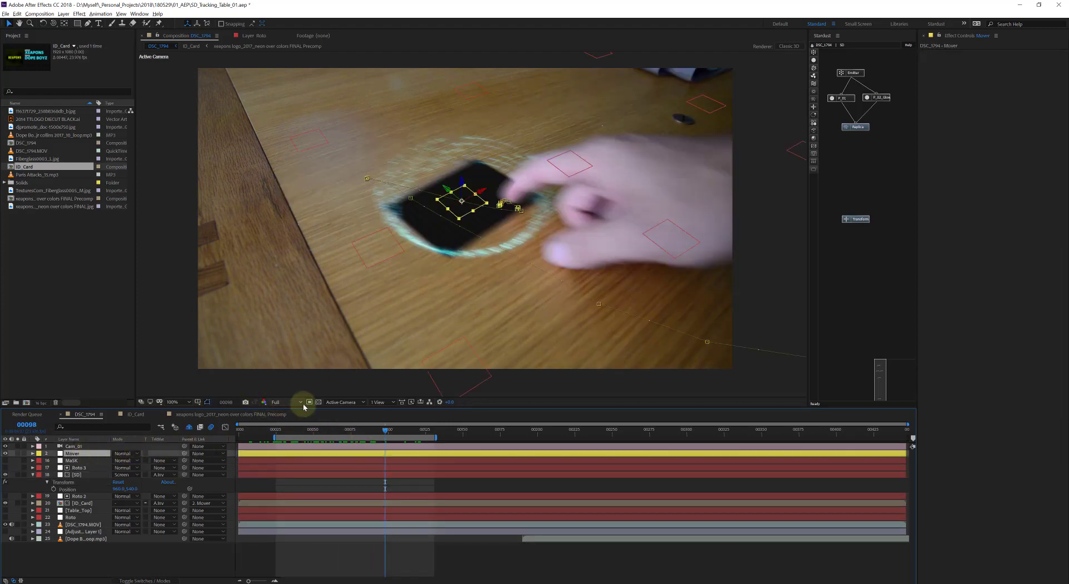
click(306, 431)
drag(306, 431, 338, 430)
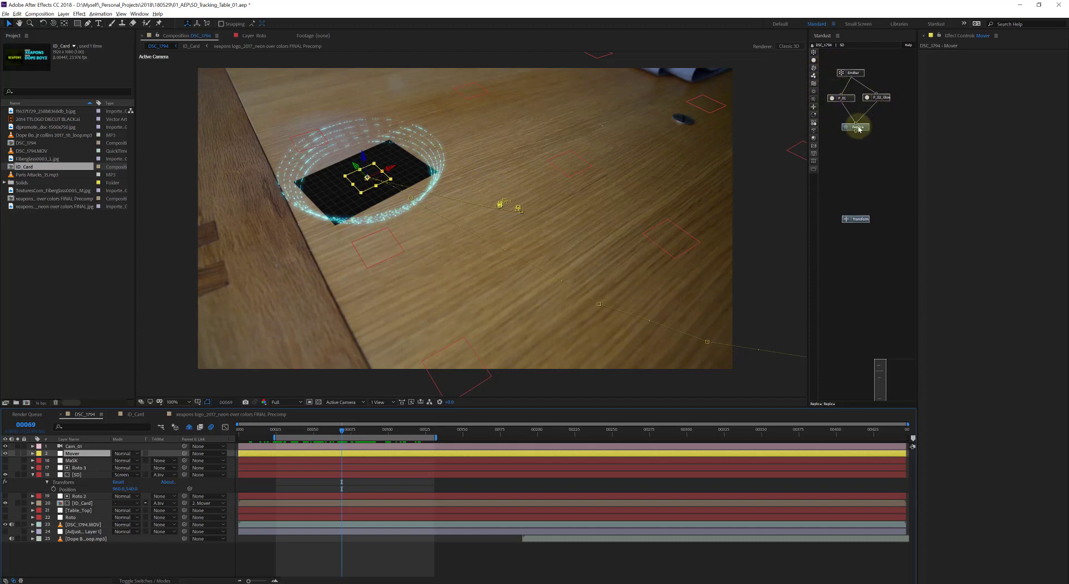
Select the Stardust Emitter node, then the Transform node, and collapse the Emitter section in Effect Controls.
click(841, 75)
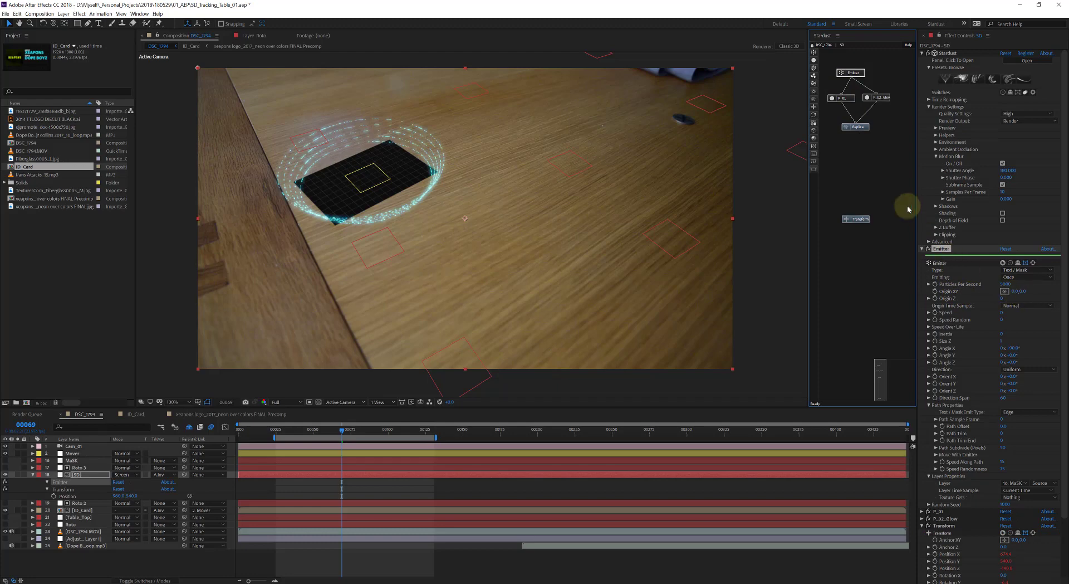
click(855, 219)
click(921, 249)
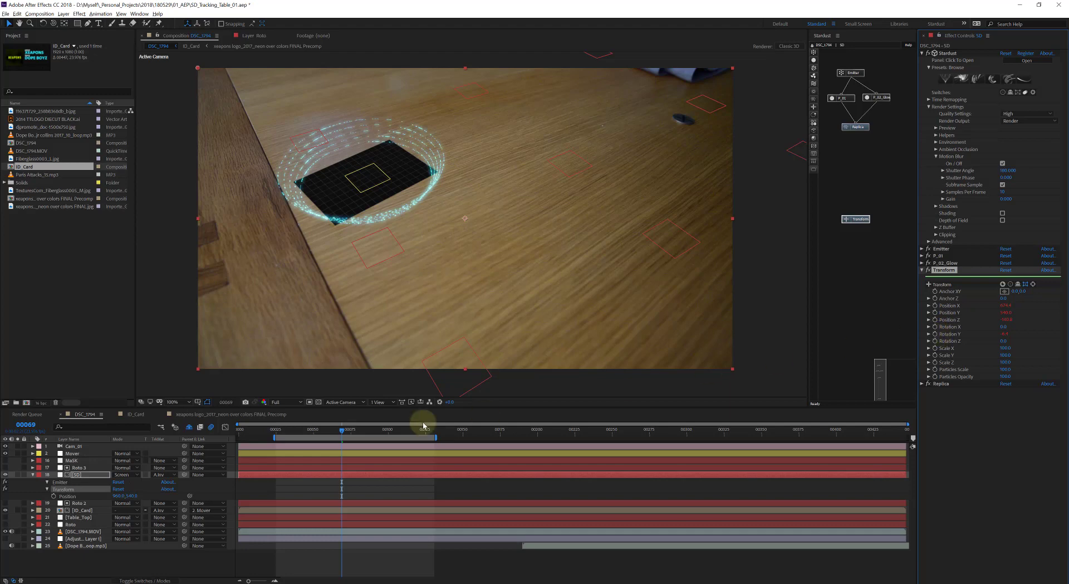
Reveal Mover's X, Y, Z Position keyframes, scrub back to frame 00051, and expand the Emitter settings.
click(73, 455)
key(u)
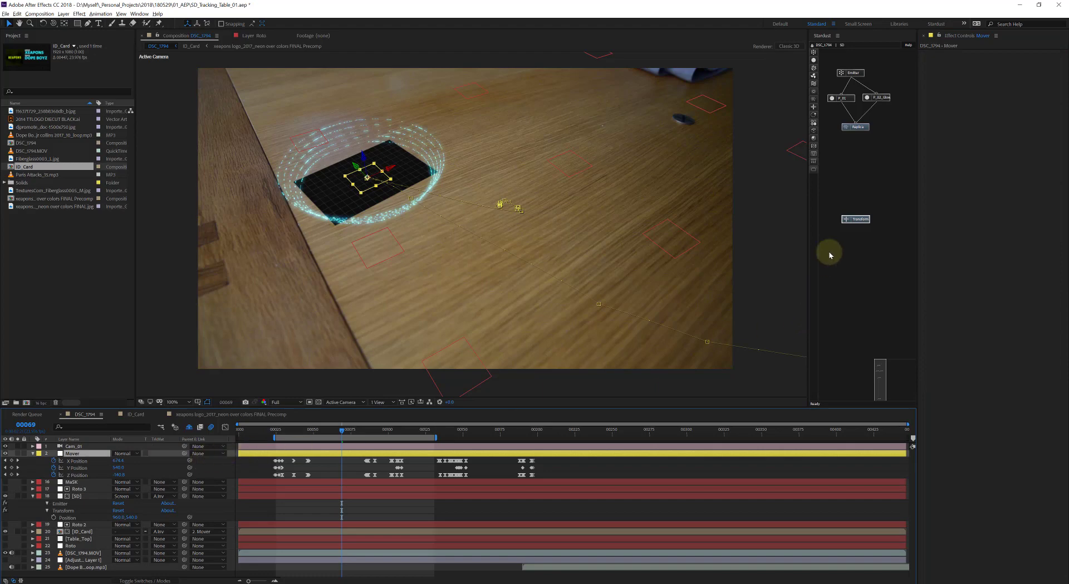
click(847, 220)
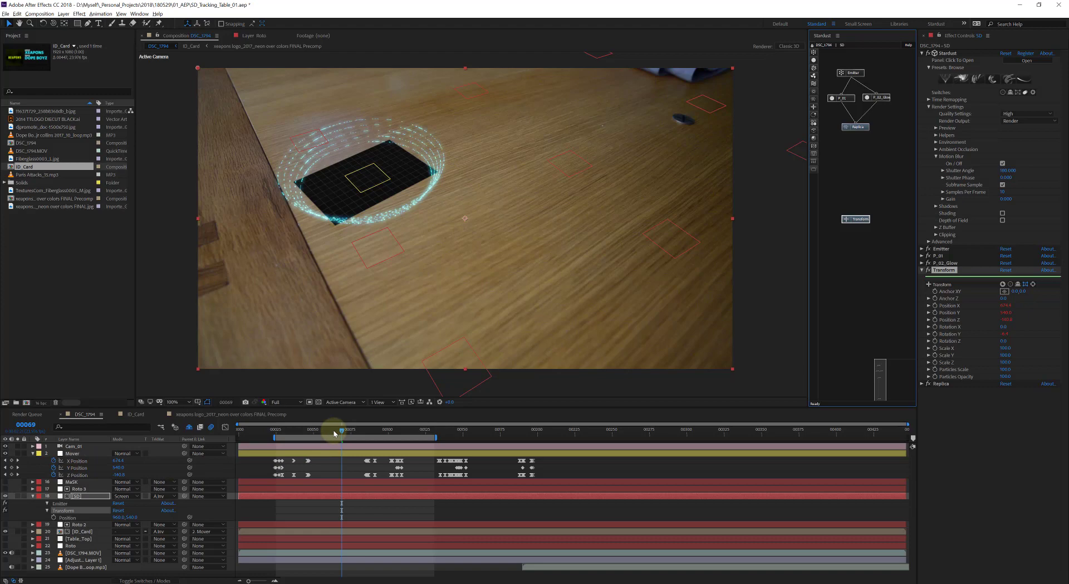
drag(334, 433, 315, 429)
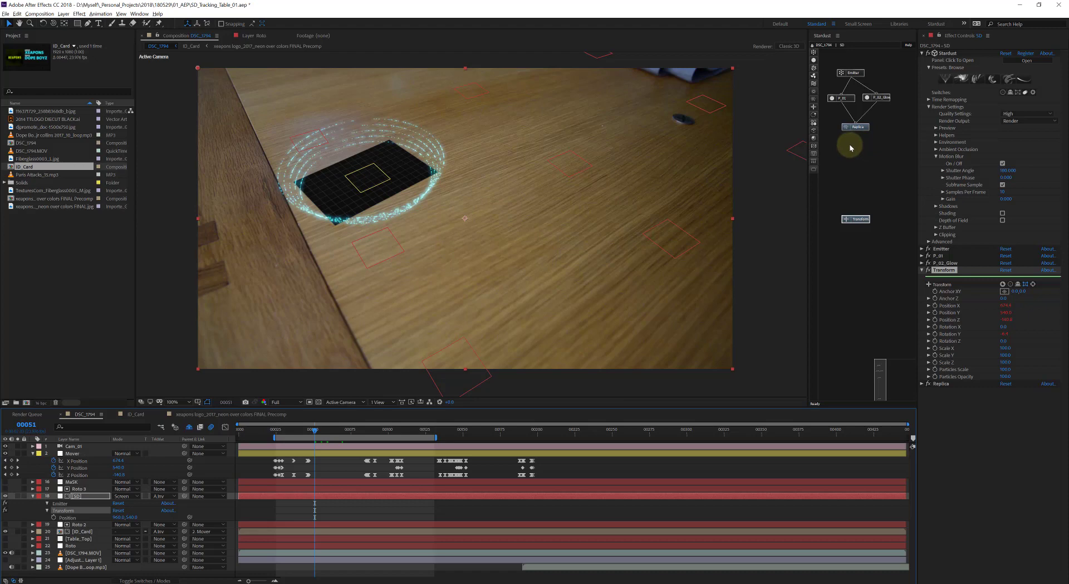
click(922, 249)
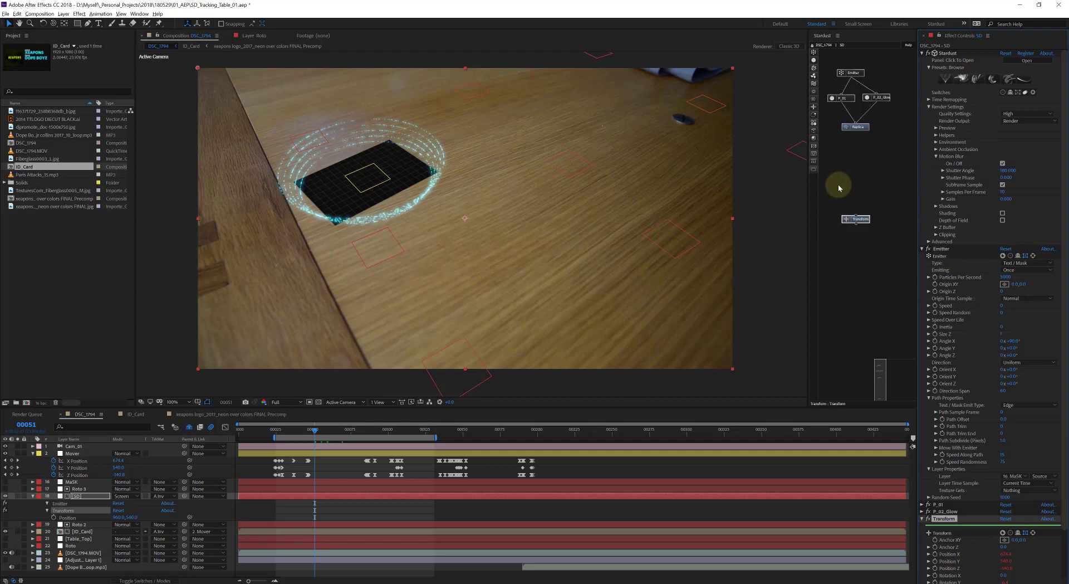
Add a new Emitter node and a Particle node beneath it in the Stardust graph, and connect them.
click(847, 127)
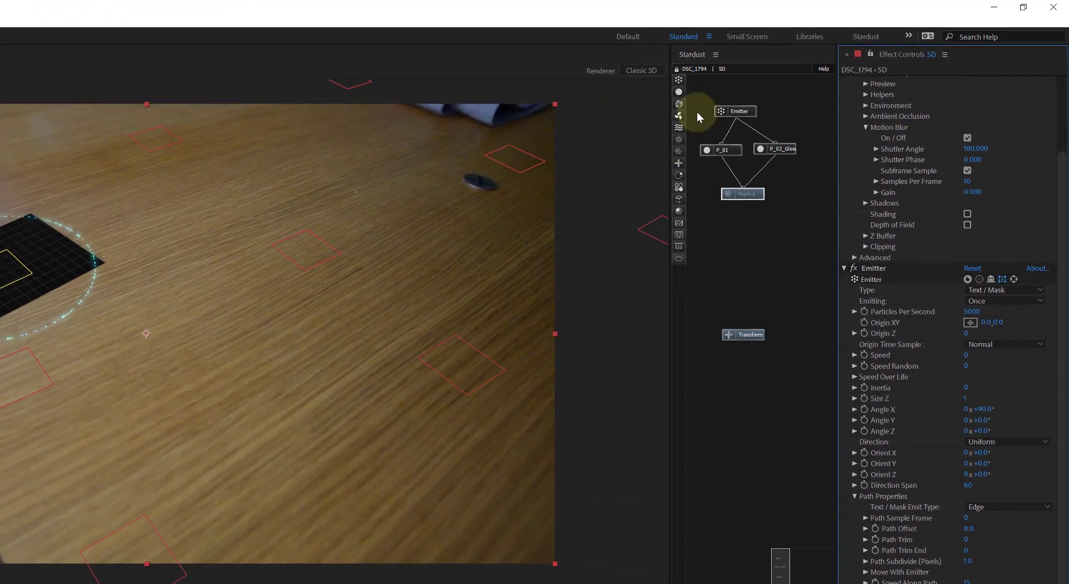
drag(678, 79, 719, 242)
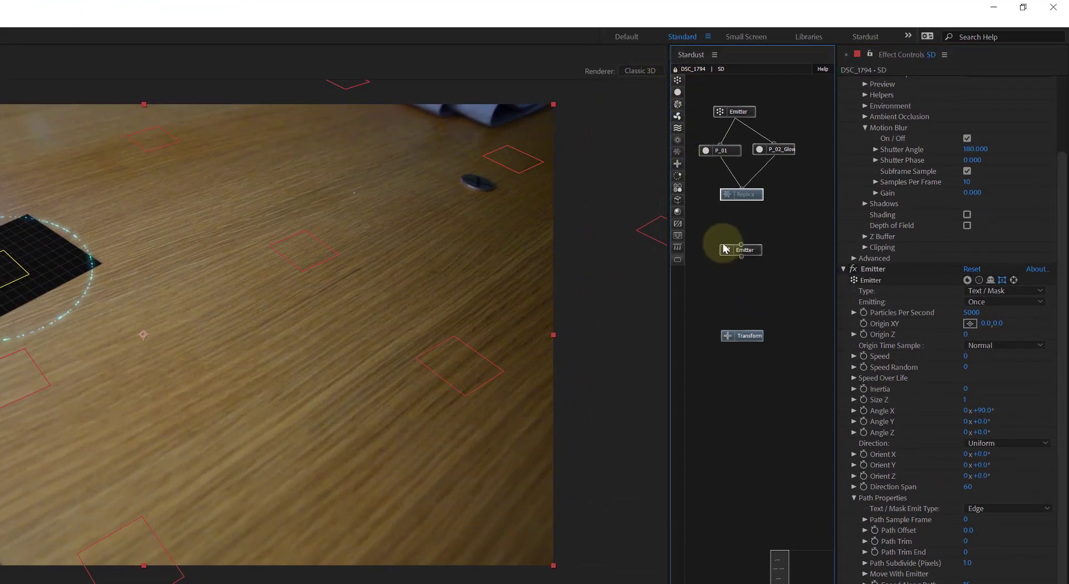
drag(677, 94, 730, 277)
click(726, 253)
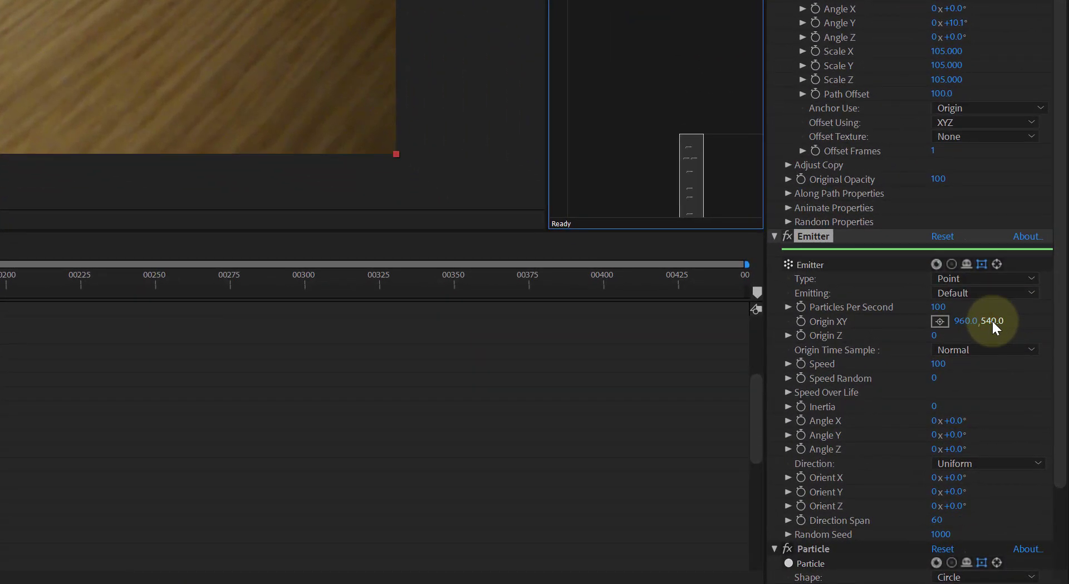
Set the new Emitter's Origin XY to 0.0, 0.0, then move the Transform node lower and reroute its link toward the new Emitter.
click(939, 321)
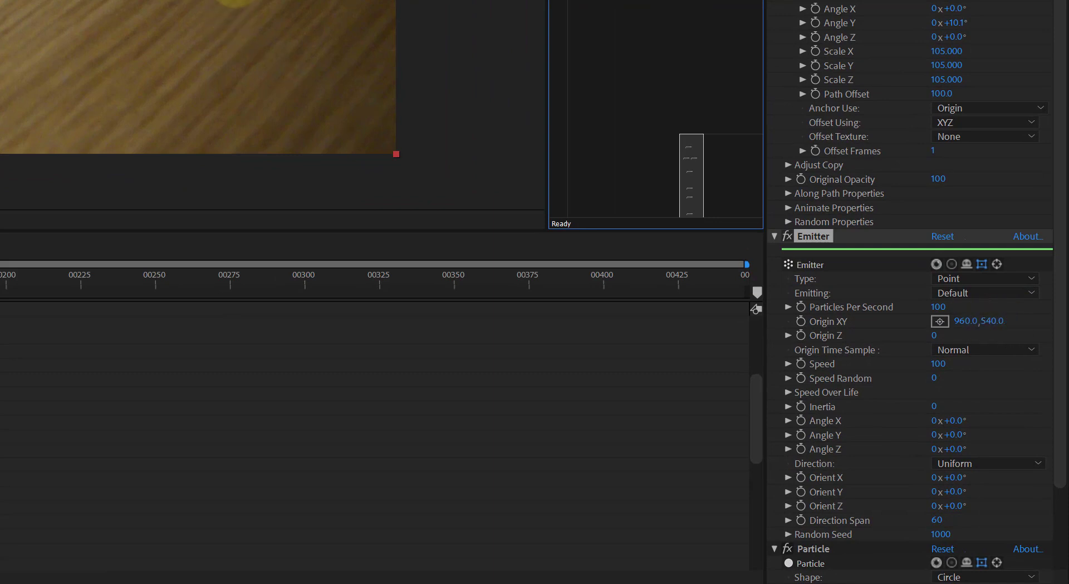
click(970, 321)
text(0)
key(Return)
click(977, 321)
text(0)
key(Return)
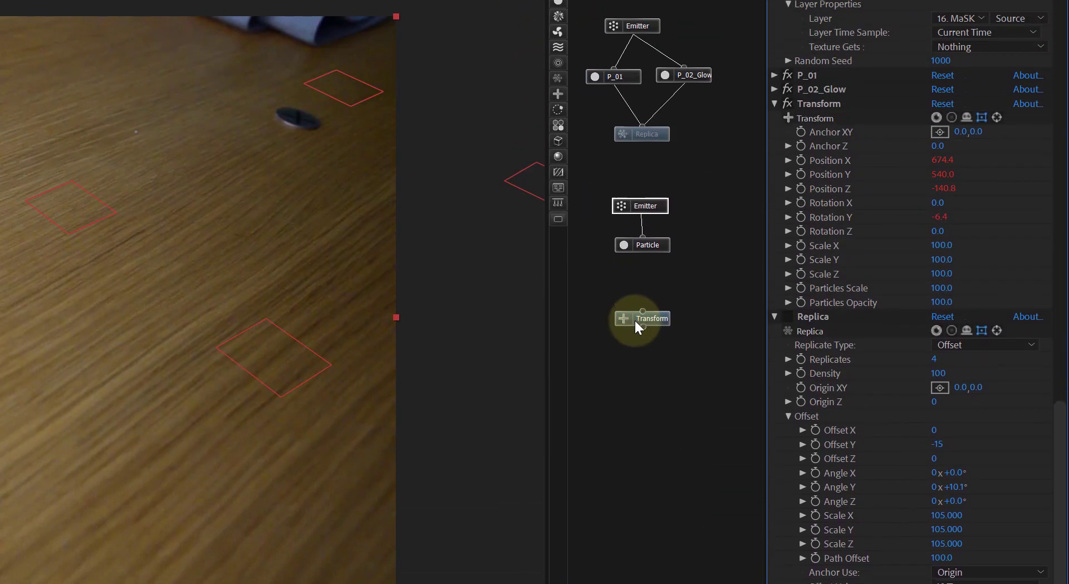
drag(633, 319, 610, 82)
drag(642, 196, 632, 233)
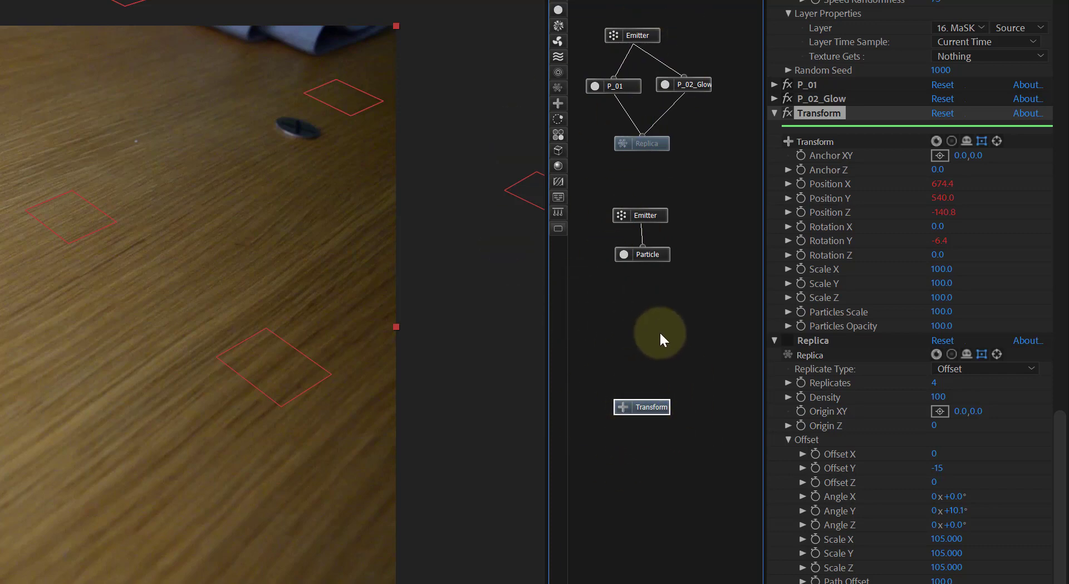
Set the new Emitter to emit Once, use the Ring type, and set Angle X to 90.
click(619, 218)
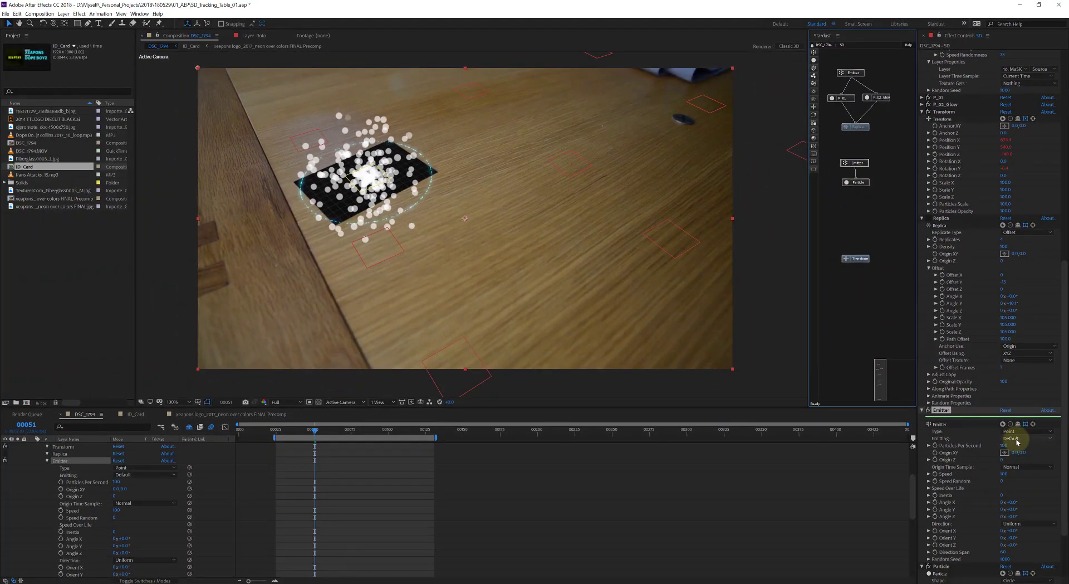
click(1017, 438)
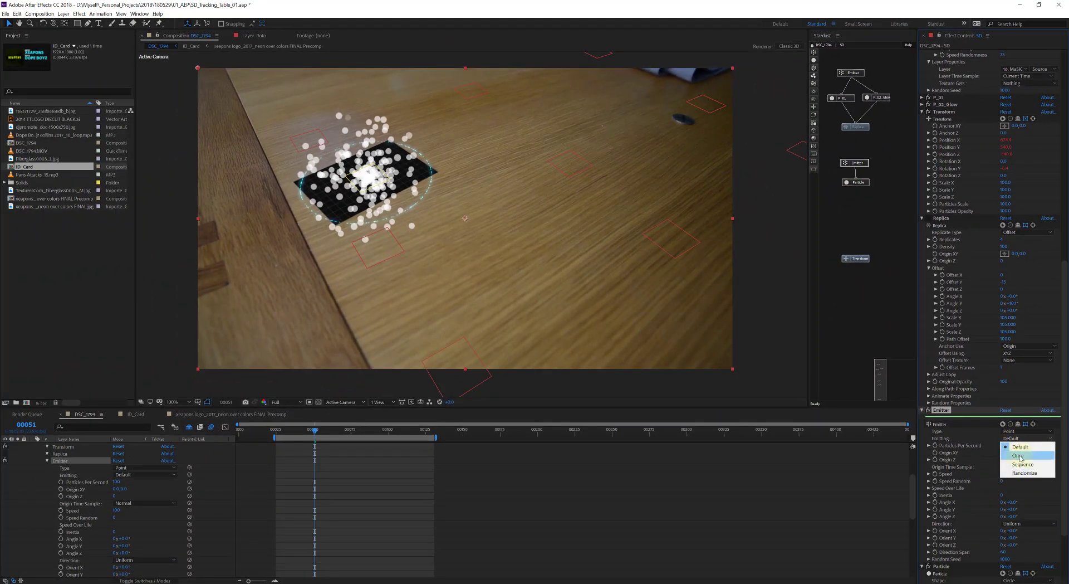
click(1018, 456)
click(1002, 445)
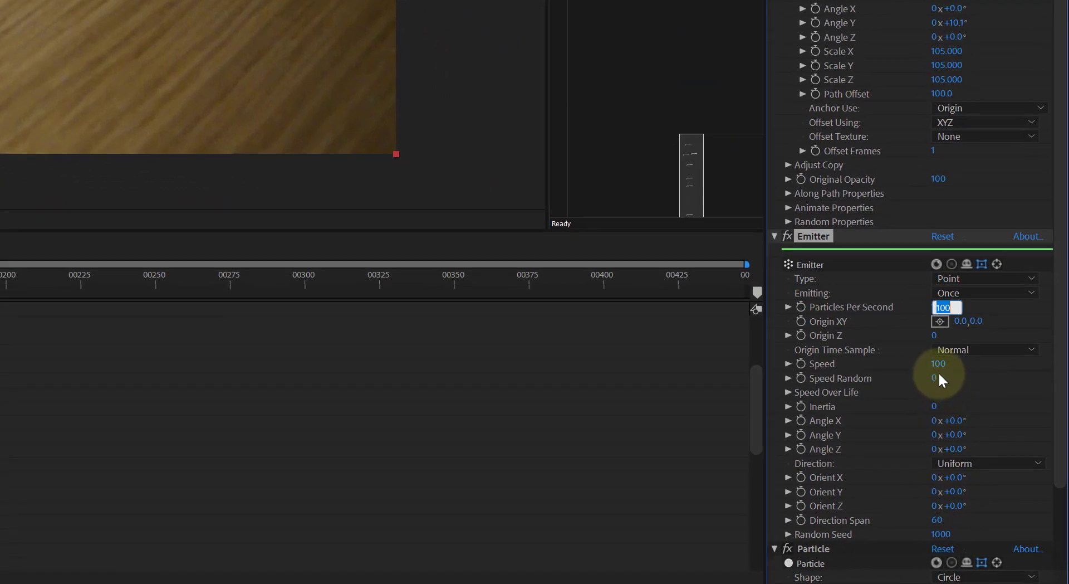
click(964, 276)
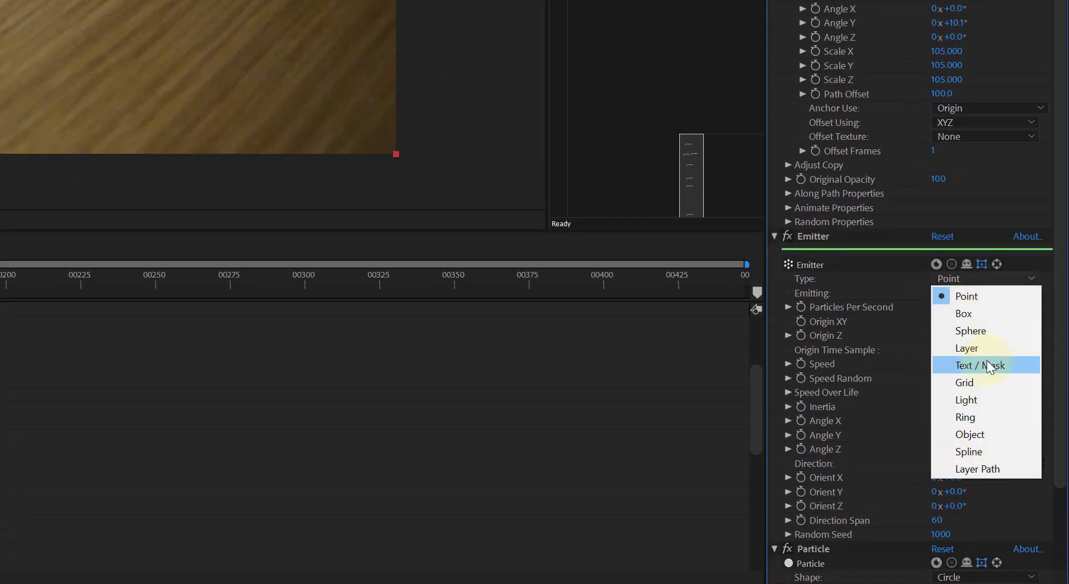
key(Escape)
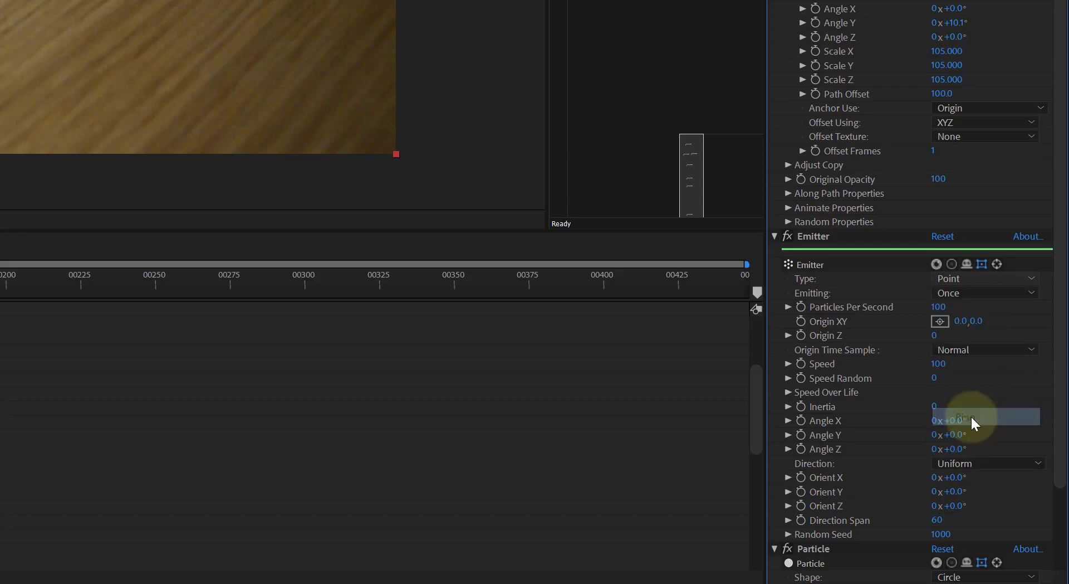
click(957, 466)
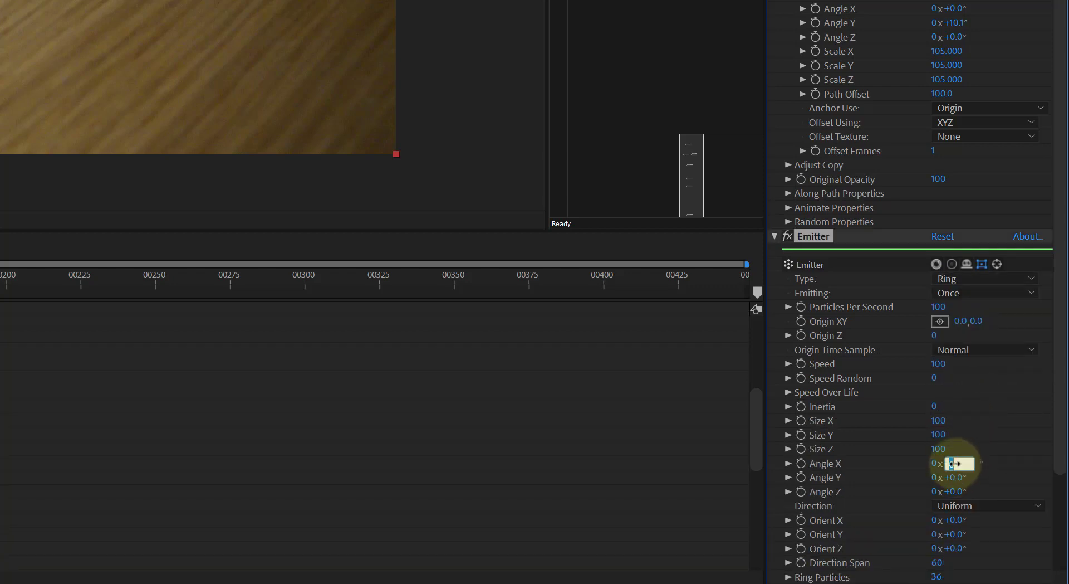
text(90)
key(Return)
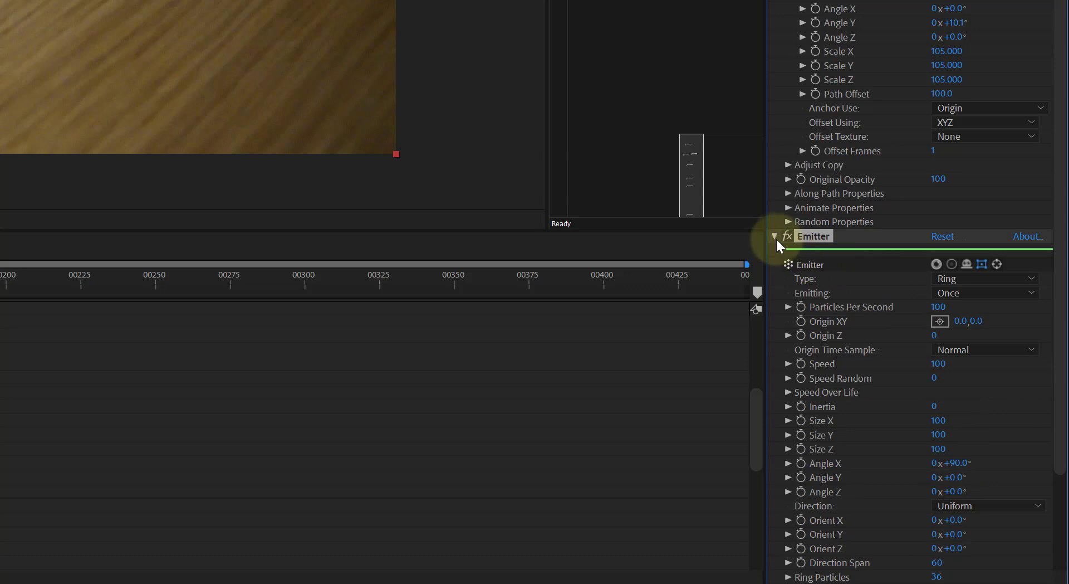
click(774, 236)
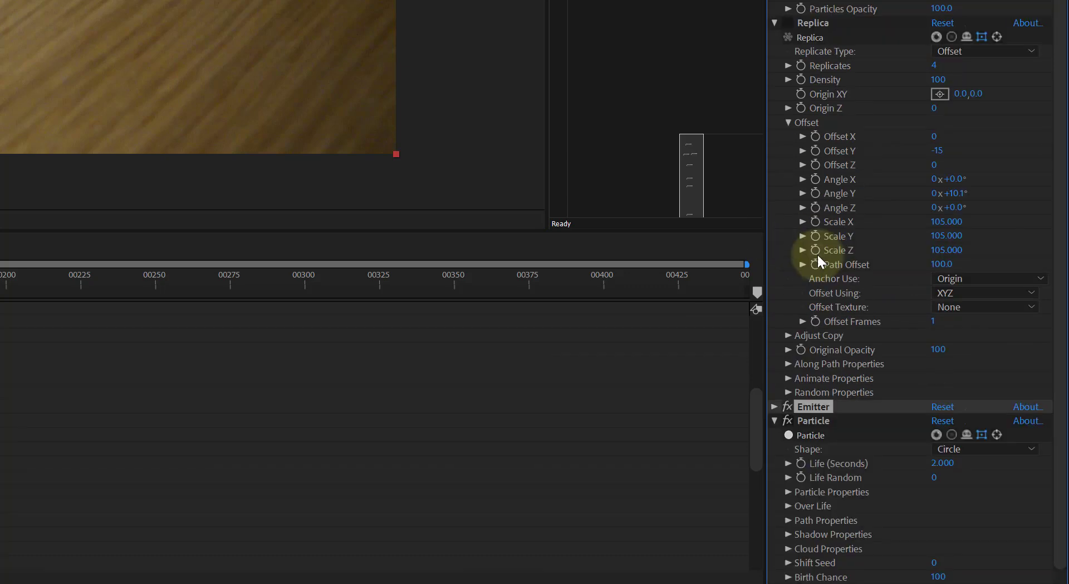
Set particle Life to 22 seconds and the emitter Speed to 0.
click(947, 462)
text(22)
key(Return)
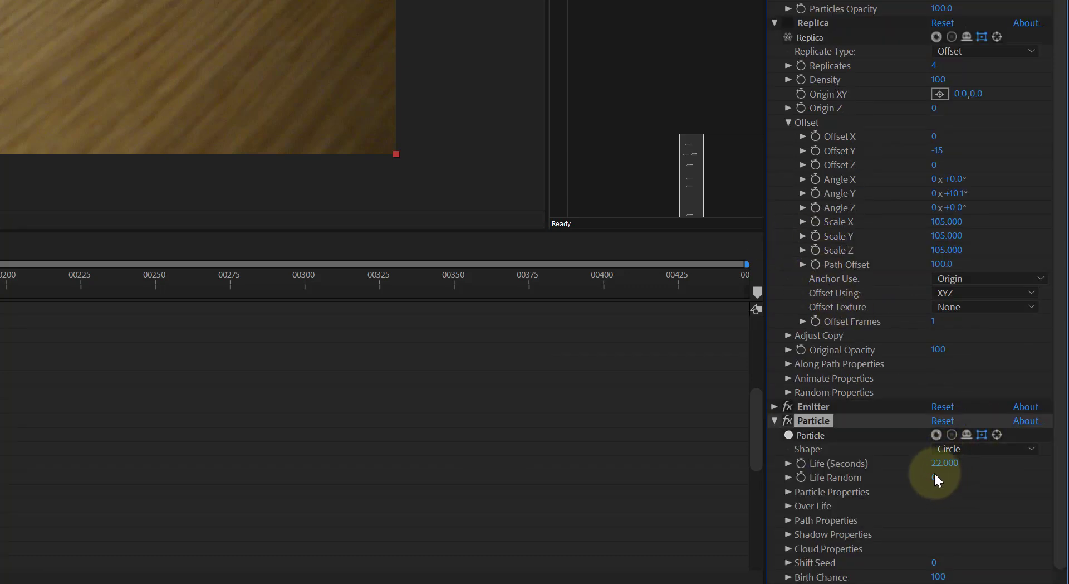
click(774, 406)
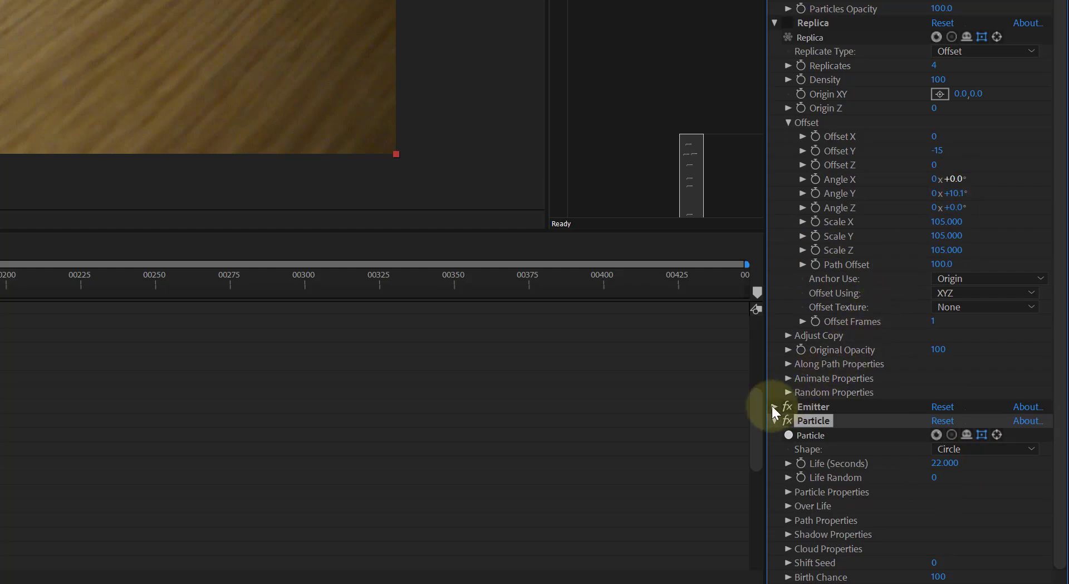
click(944, 365)
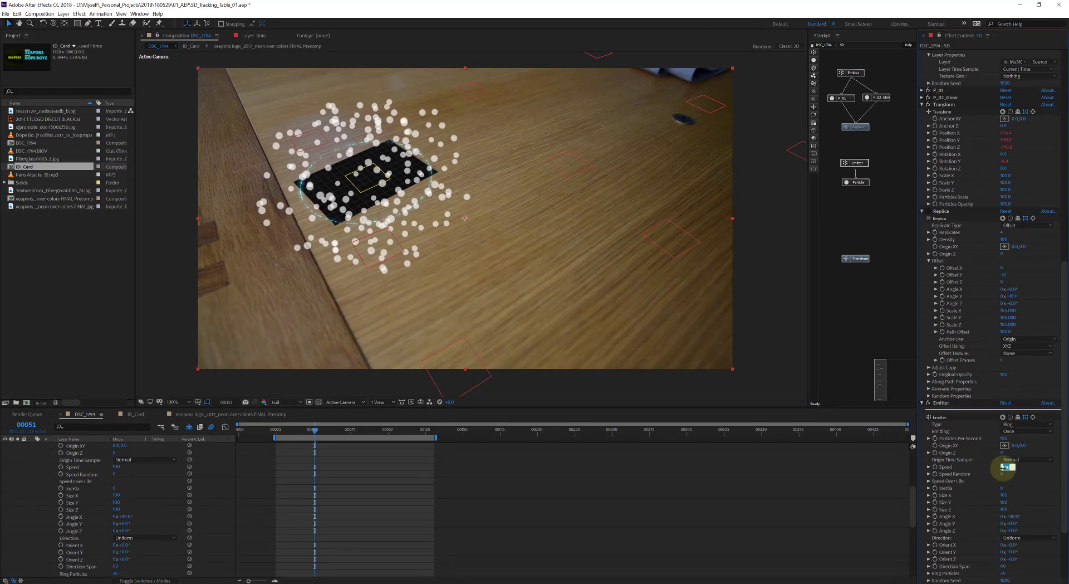
text(0)
key(Return)
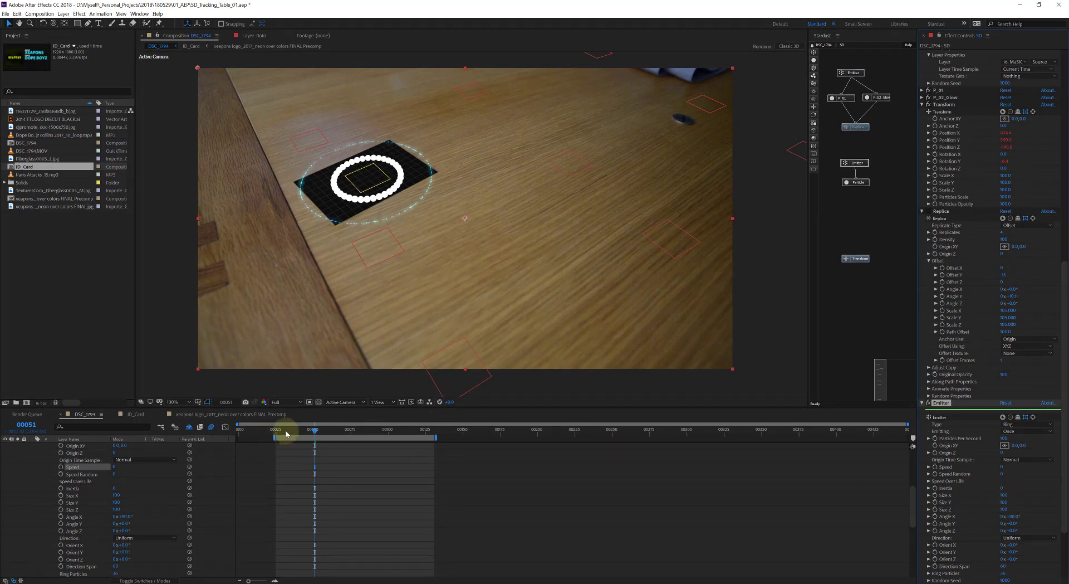
Scrub to check the ring, then drag Model and Material nodes into the Stardust graph.
drag(315, 430, 379, 442)
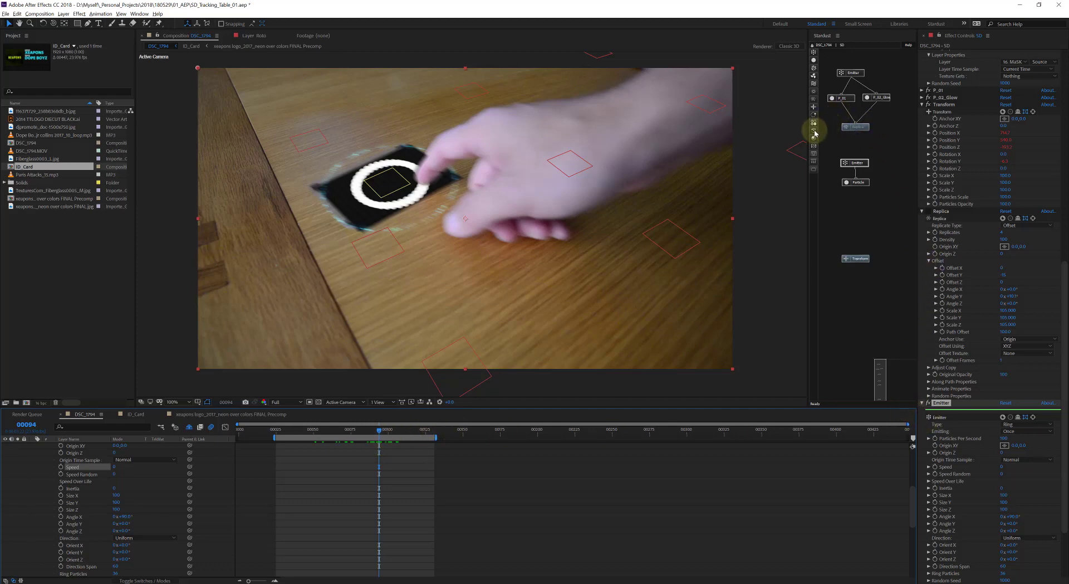
drag(814, 132, 883, 215)
drag(813, 138, 889, 231)
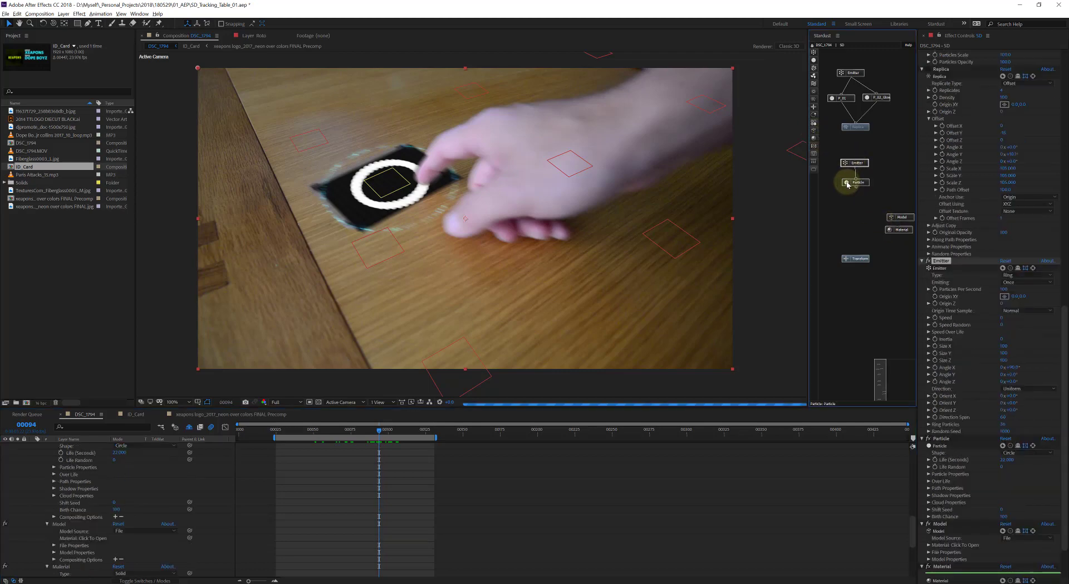
Keep Ring as emitter type and Circle as particle shape, then move the Transform node lower.
click(1014, 275)
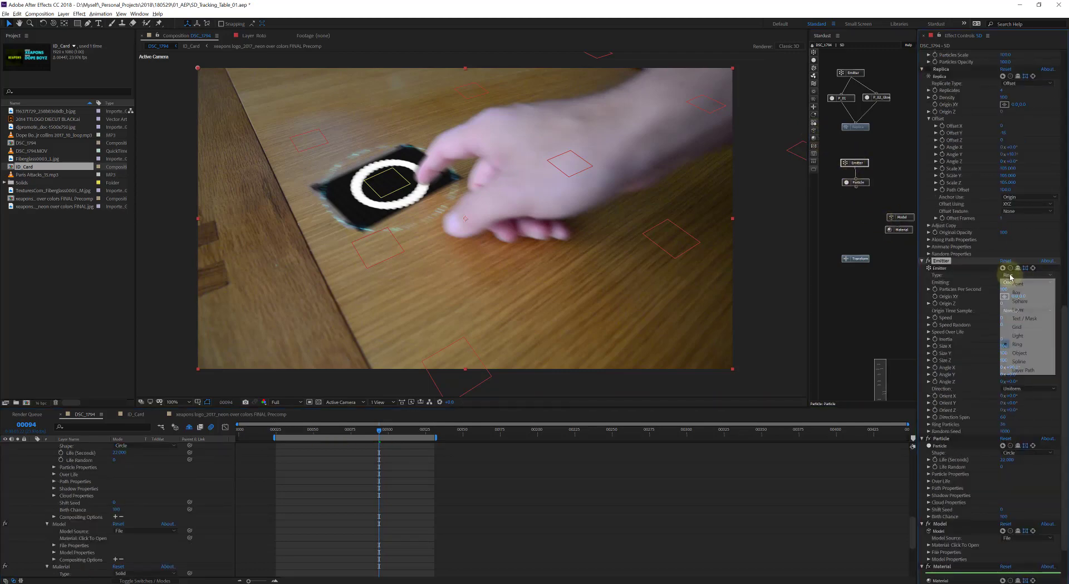
click(949, 265)
click(1022, 452)
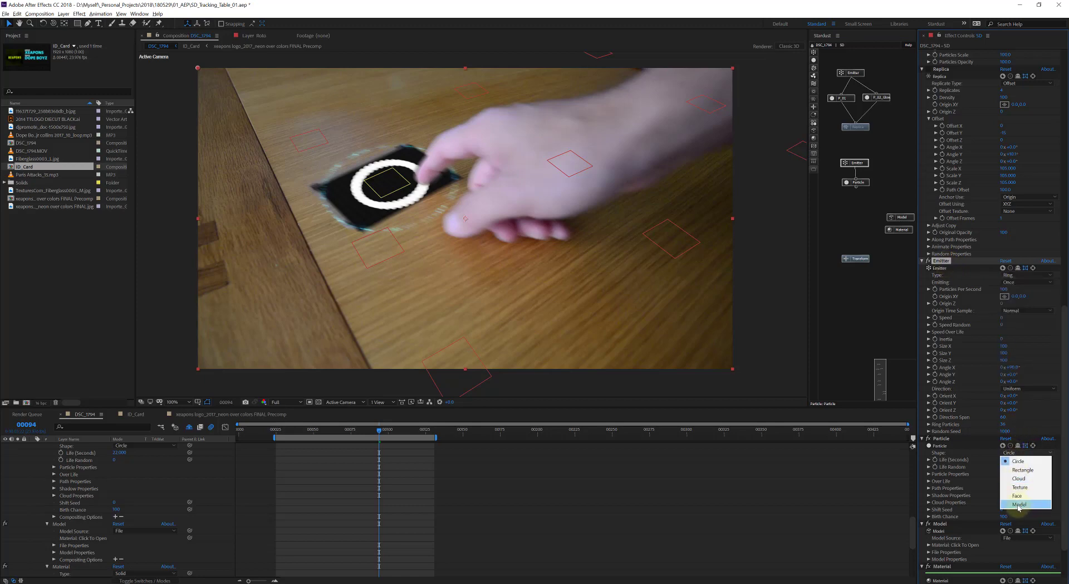
click(876, 226)
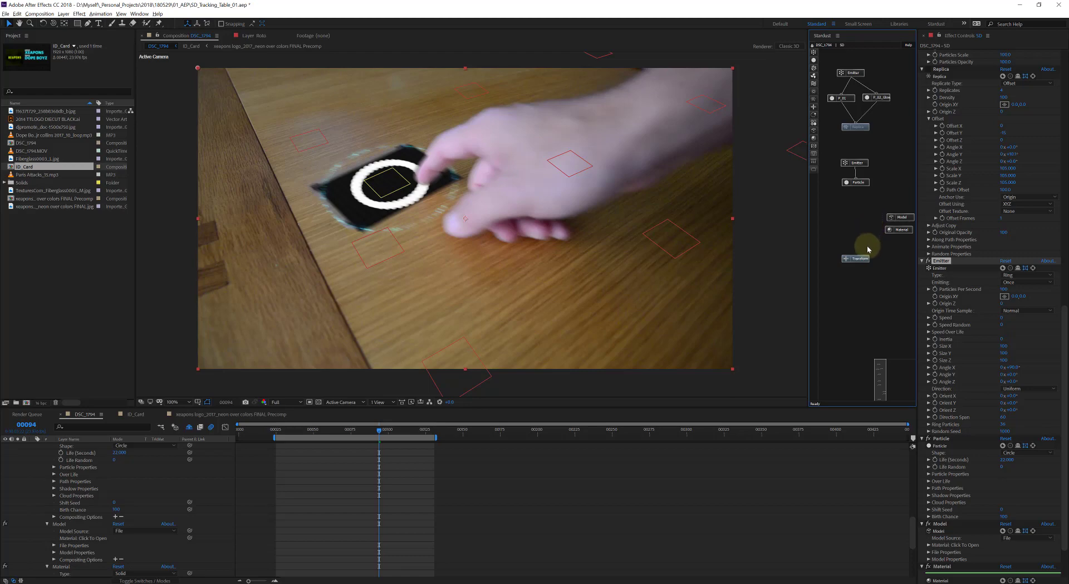
drag(856, 258, 858, 285)
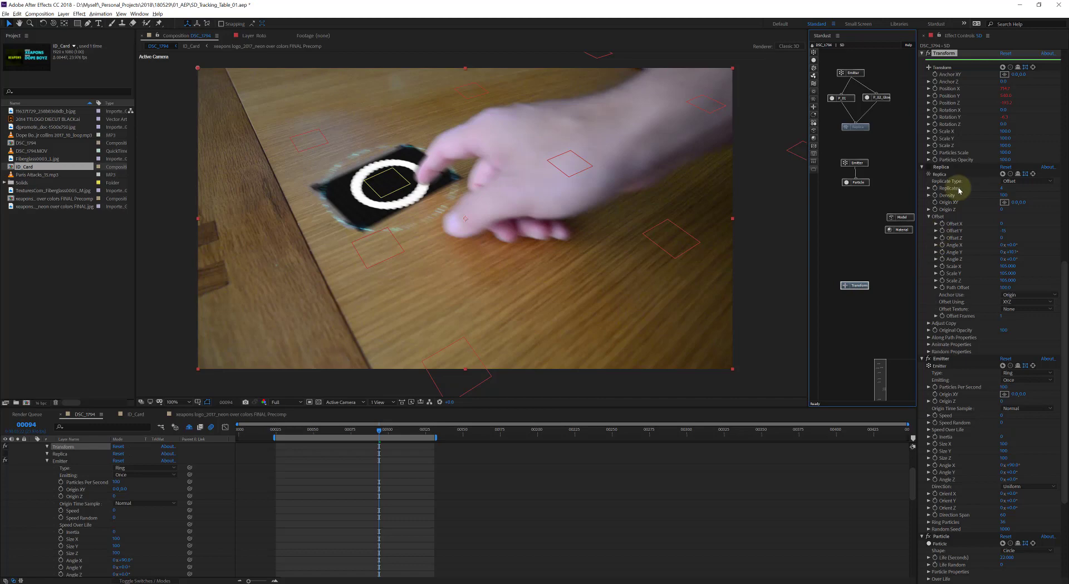
scroll(1056, 92, up, 5)
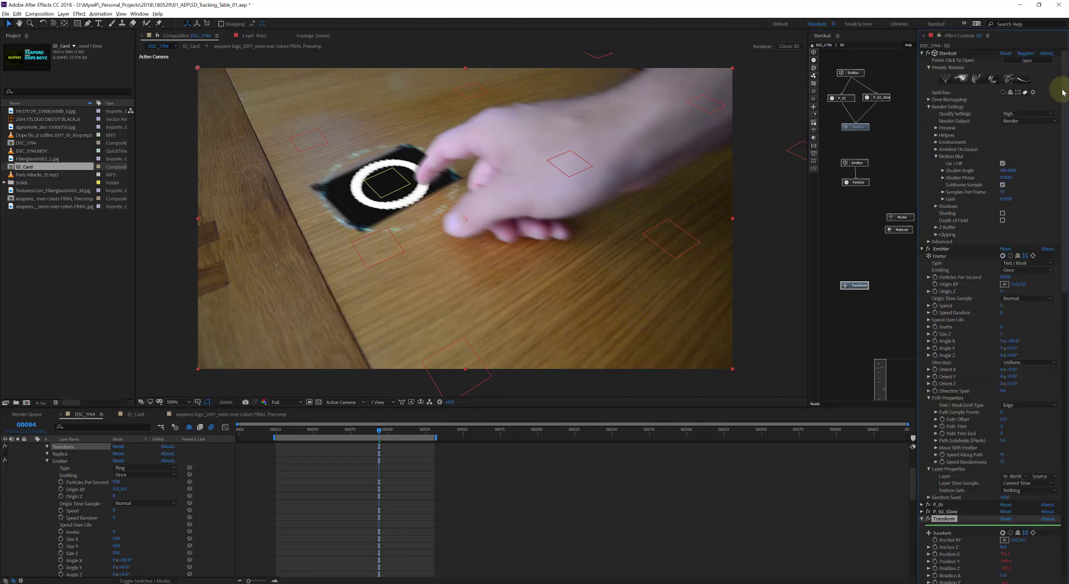